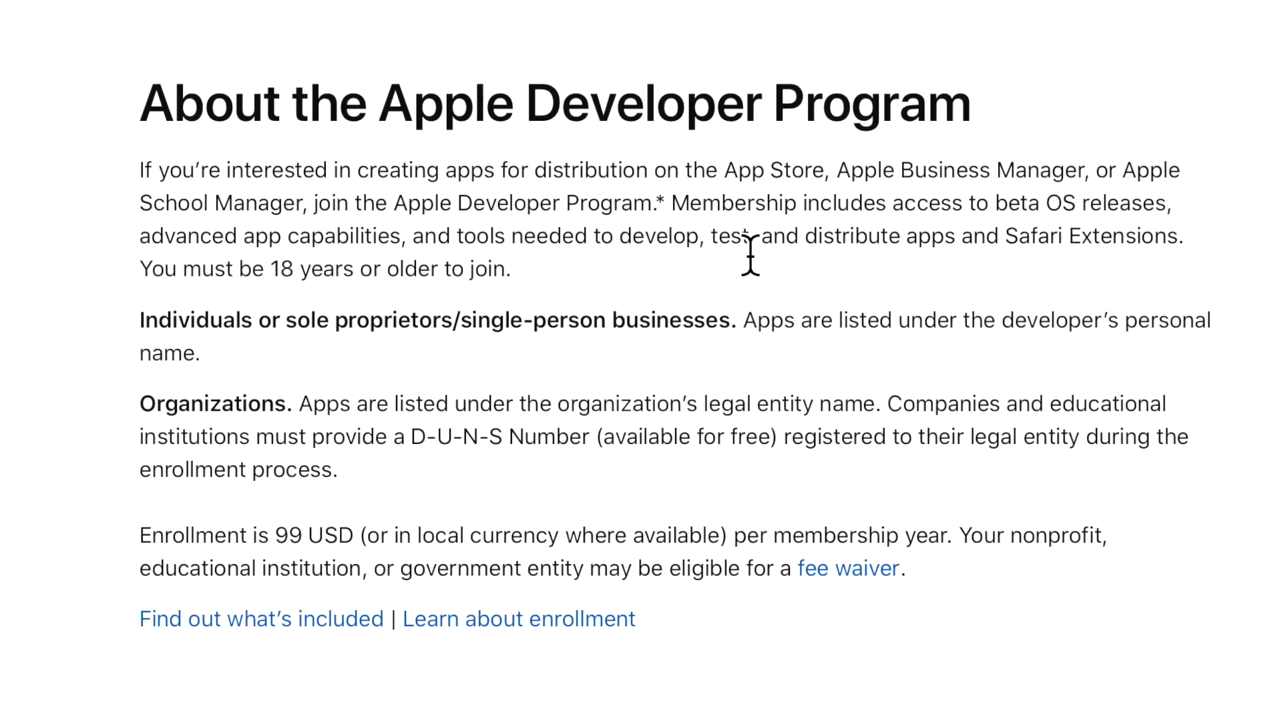
Step: Scroll through the About the Apple Developer Program page and its Benefits table
scroll(796, 320, down, 3)
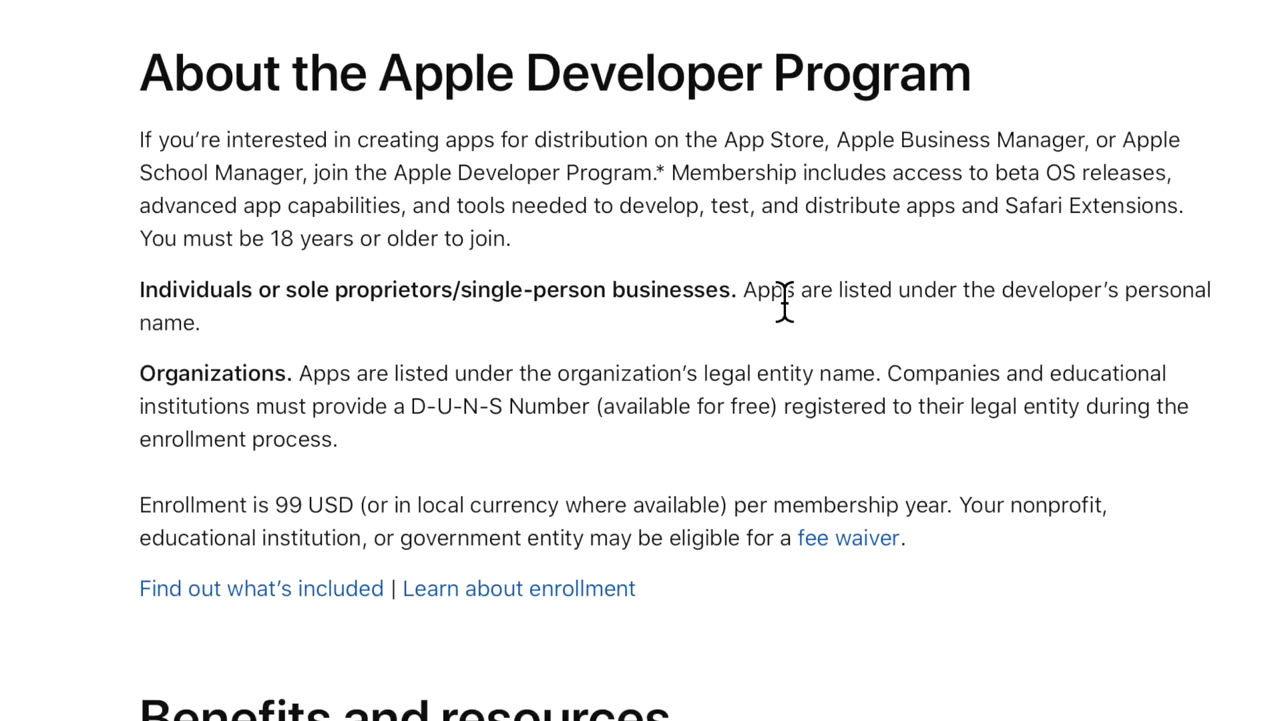
scroll(788, 308, down, 10)
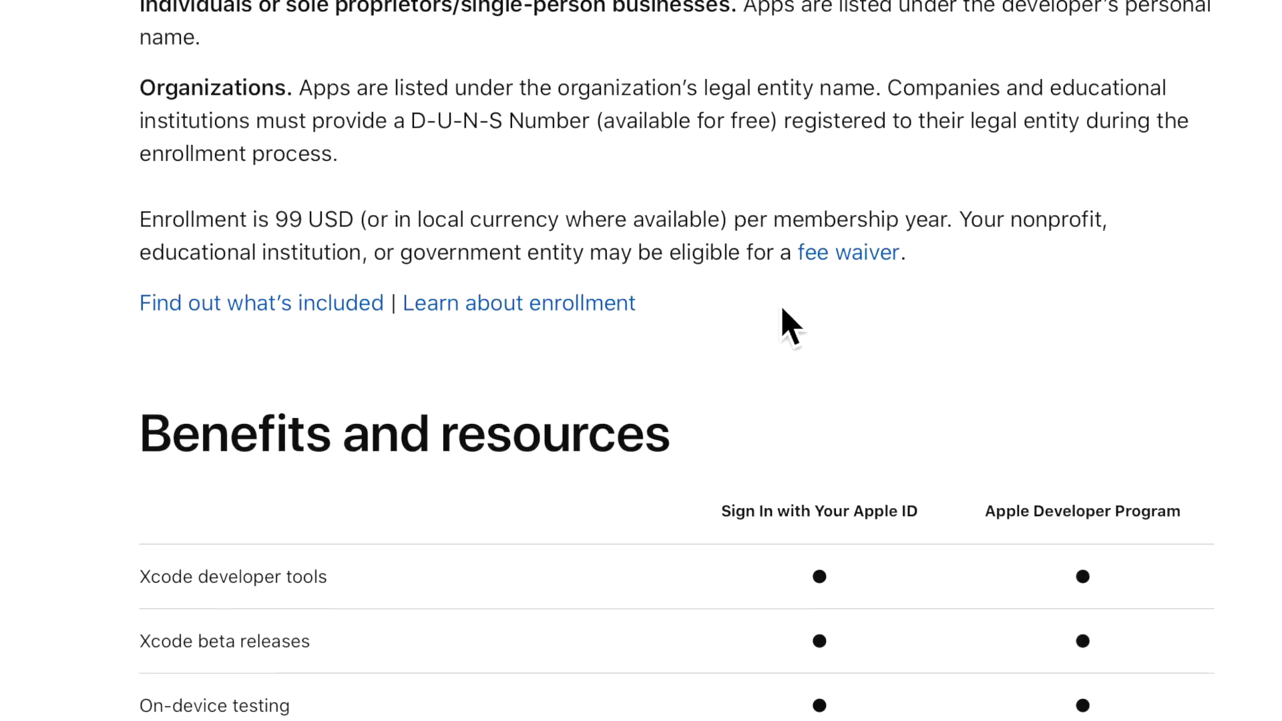
scroll(743, 331, down, 4)
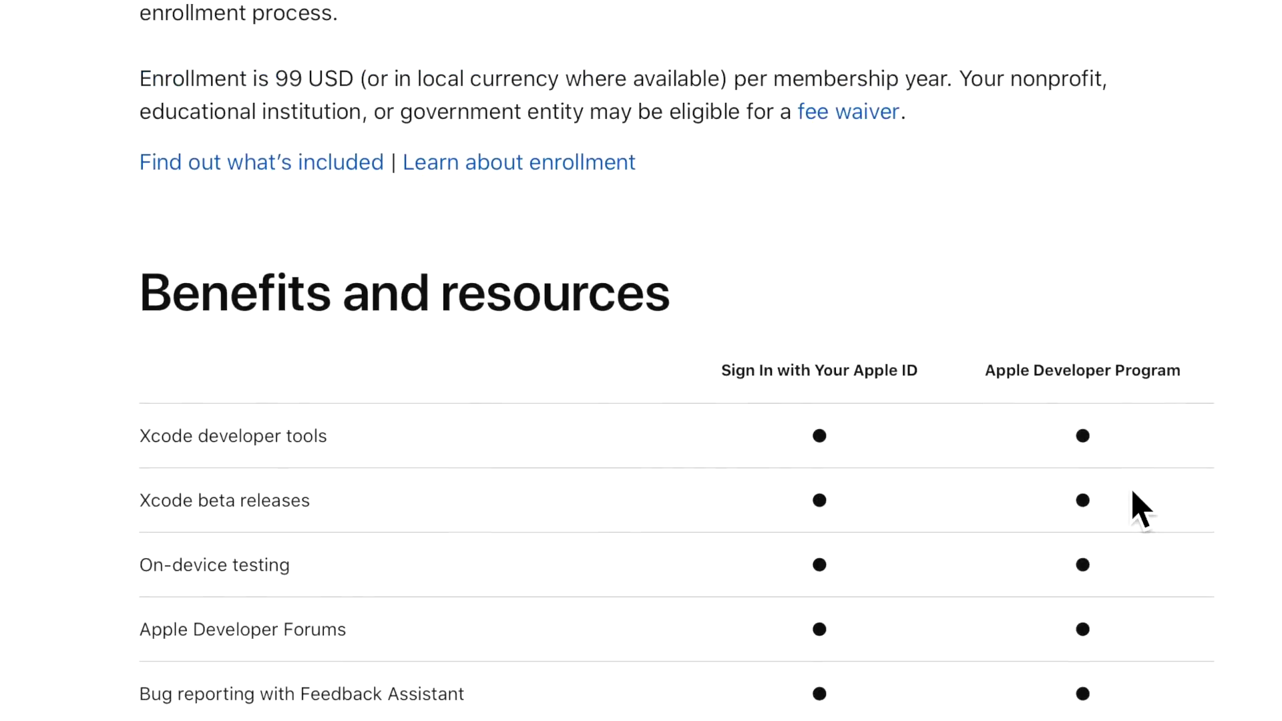
scroll(1135, 507, up, 4)
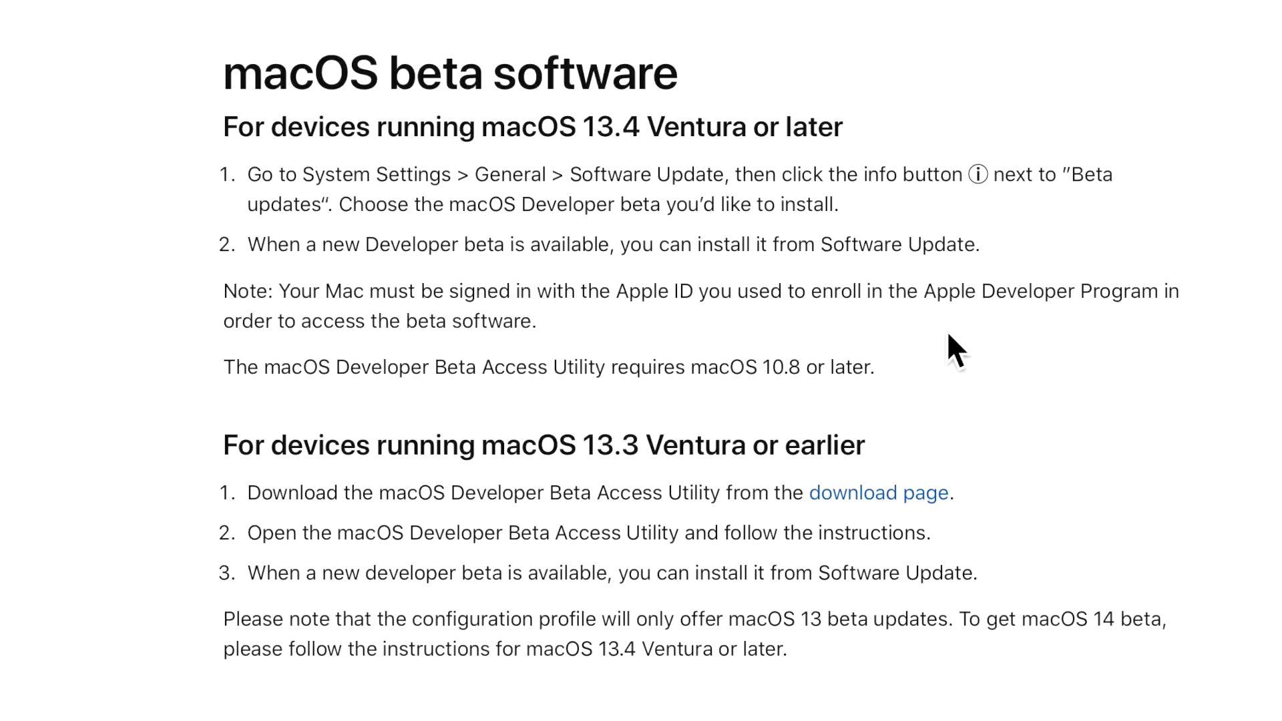
drag(229, 71, 1102, 649)
click(1068, 586)
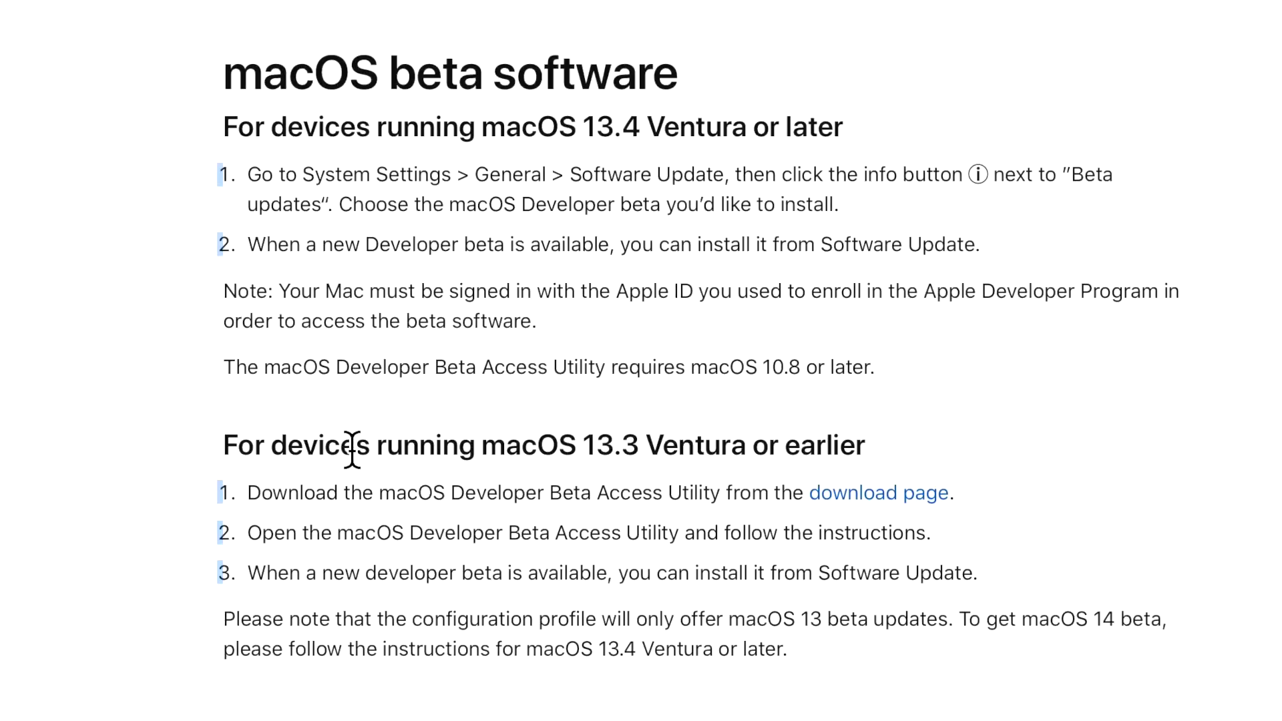
drag(342, 445, 875, 444)
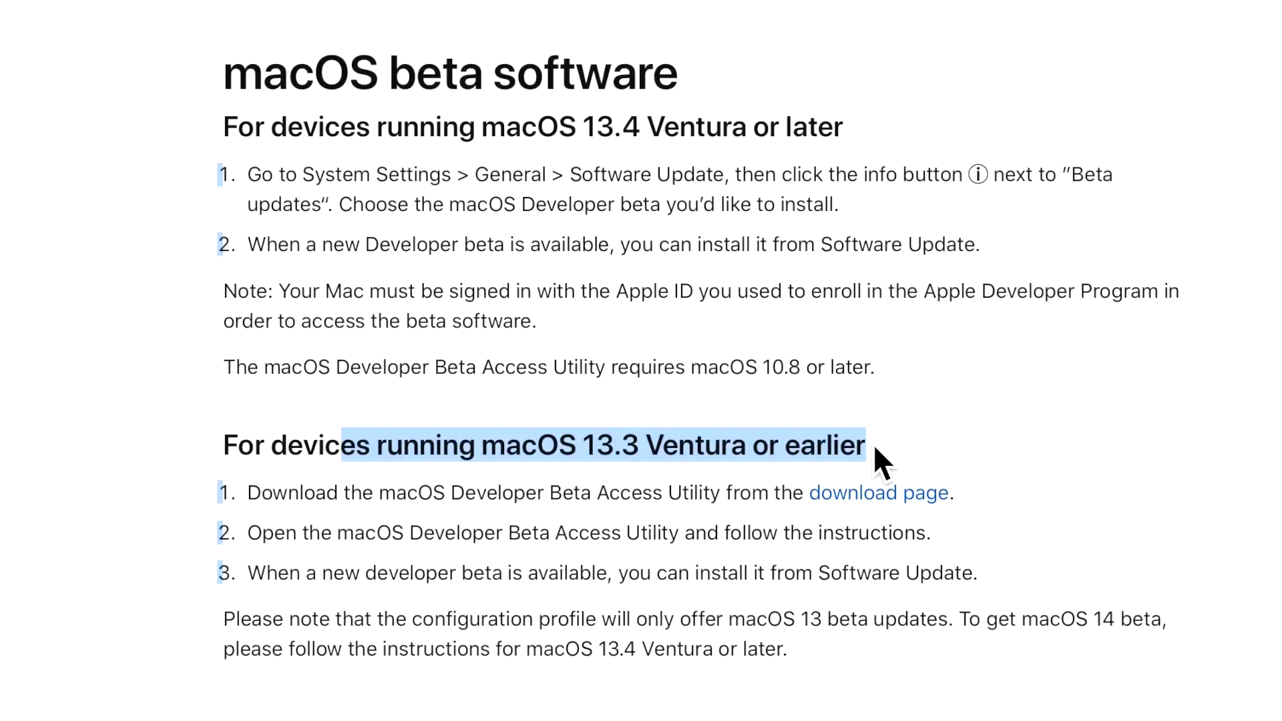
click(874, 443)
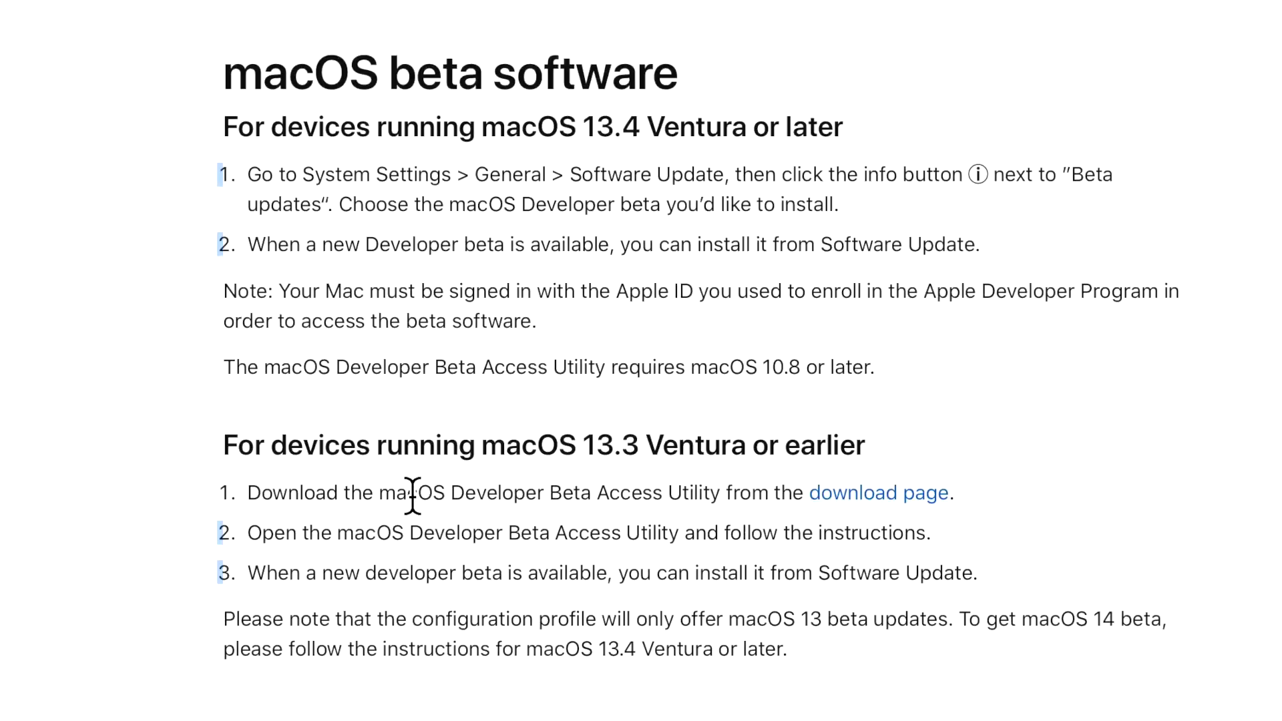
drag(397, 494, 751, 494)
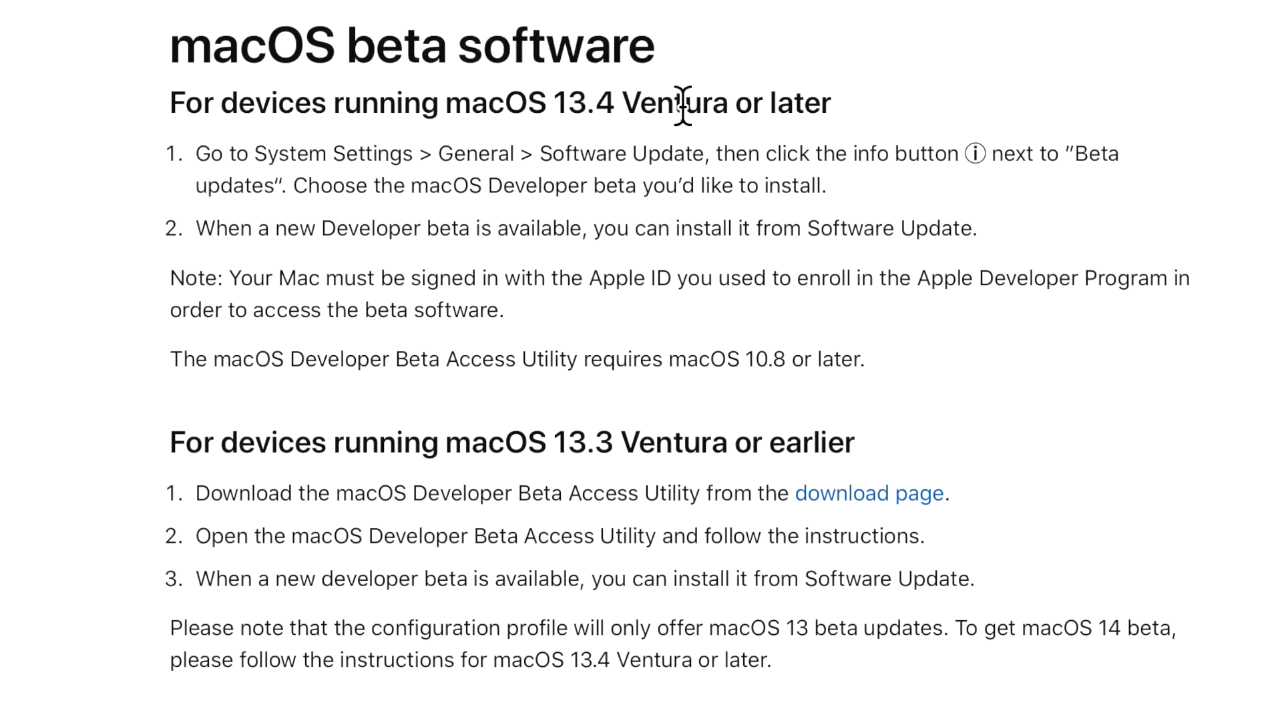
drag(483, 110, 835, 107)
click(835, 109)
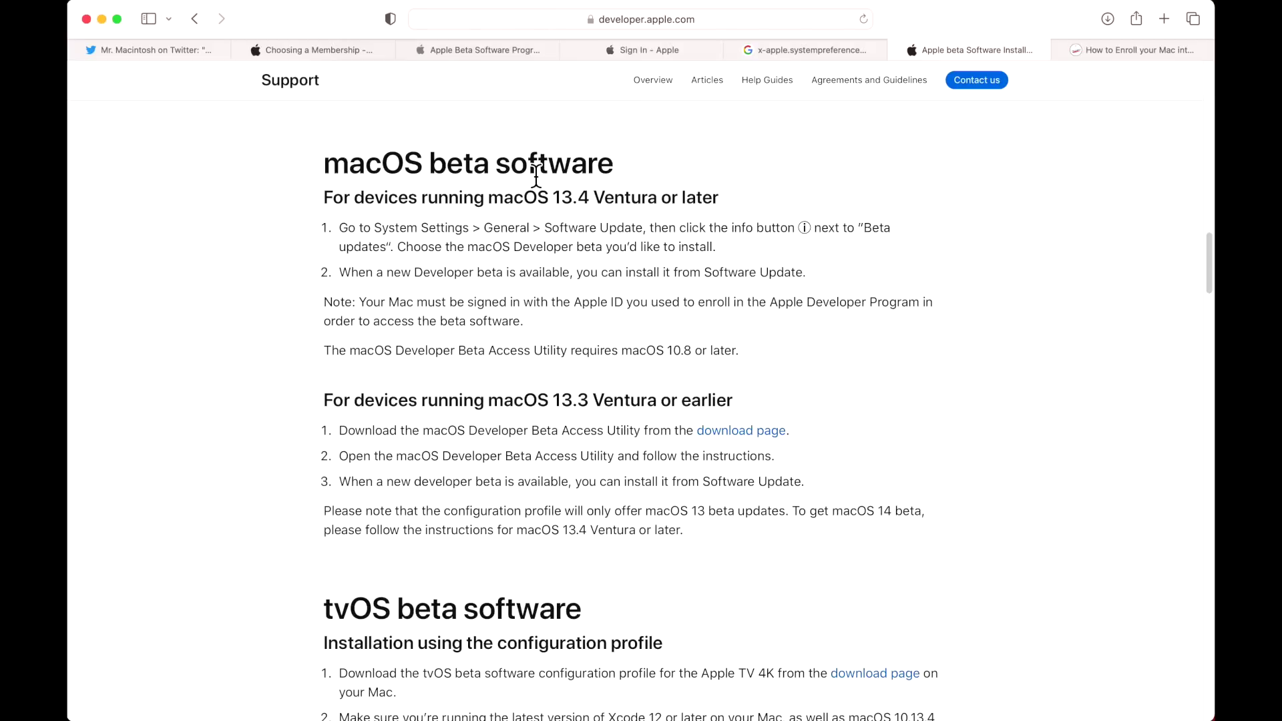
Step: Review the Choosing a Membership page comparing free Apple ID access with the 99 USD program
click(335, 50)
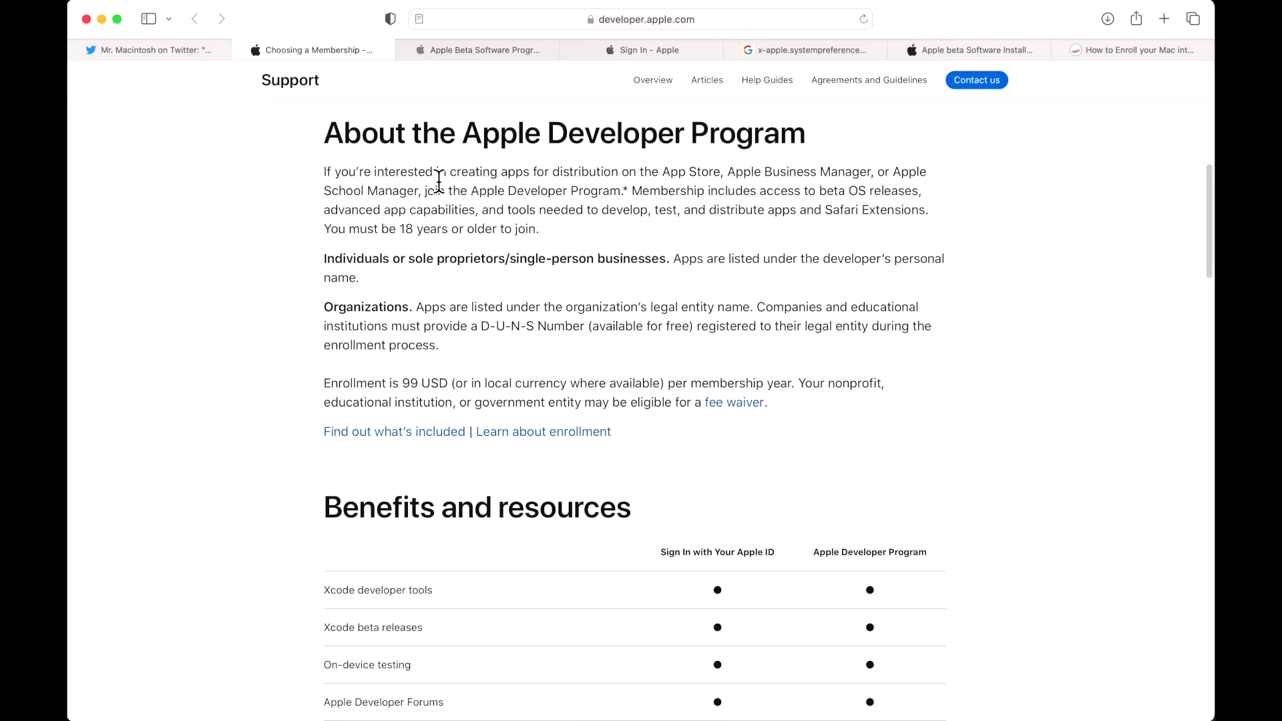
scroll(465, 264, up, 1)
scroll(466, 263, up, 1)
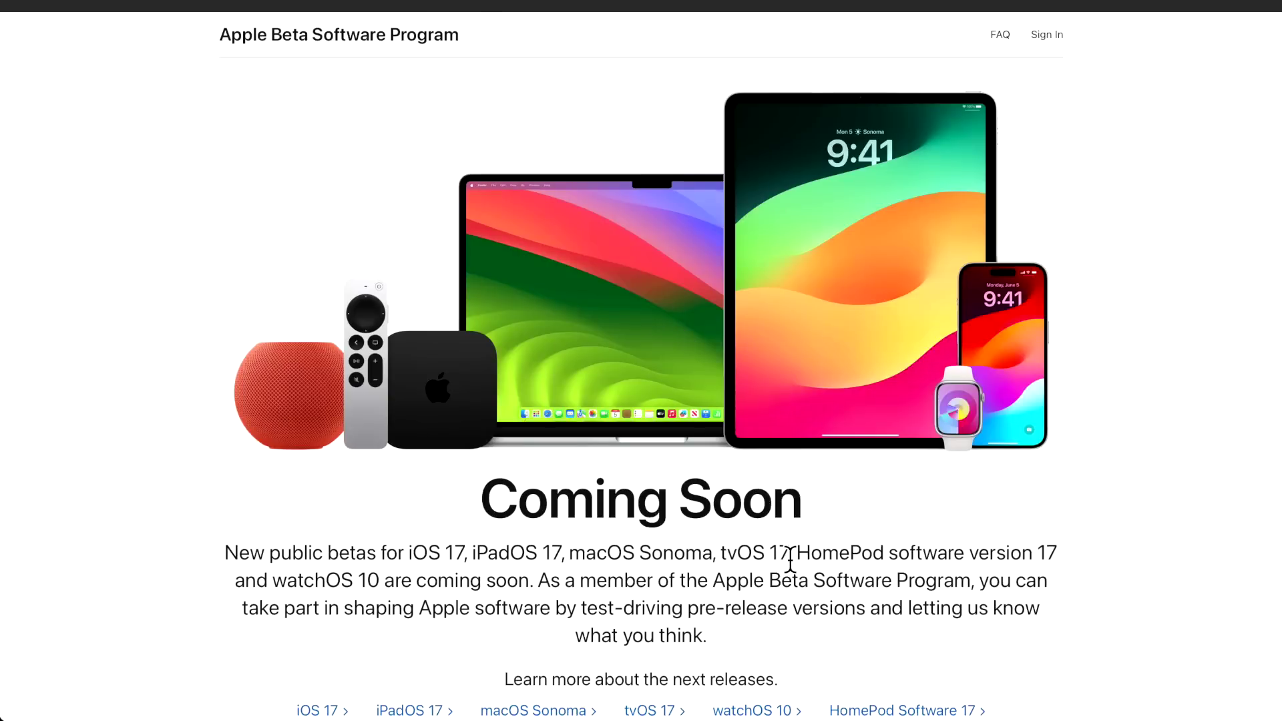
scroll(791, 560, down, 1)
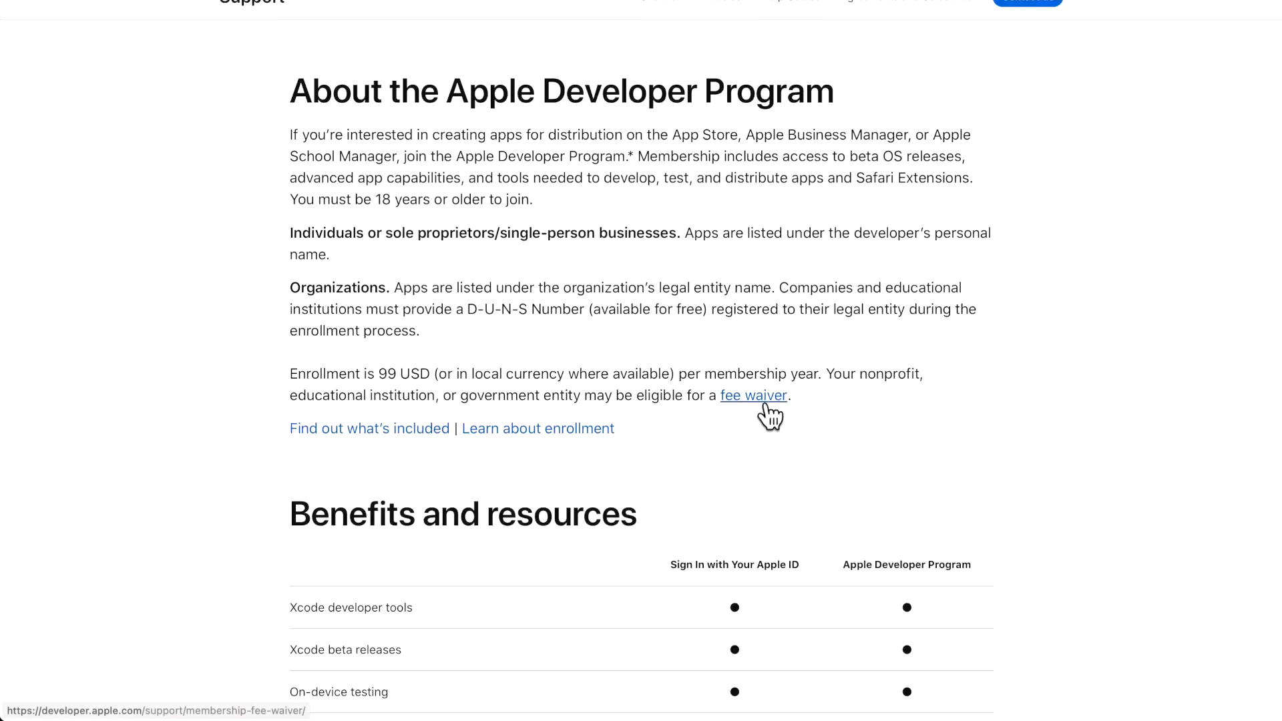
scroll(928, 657, down, 3)
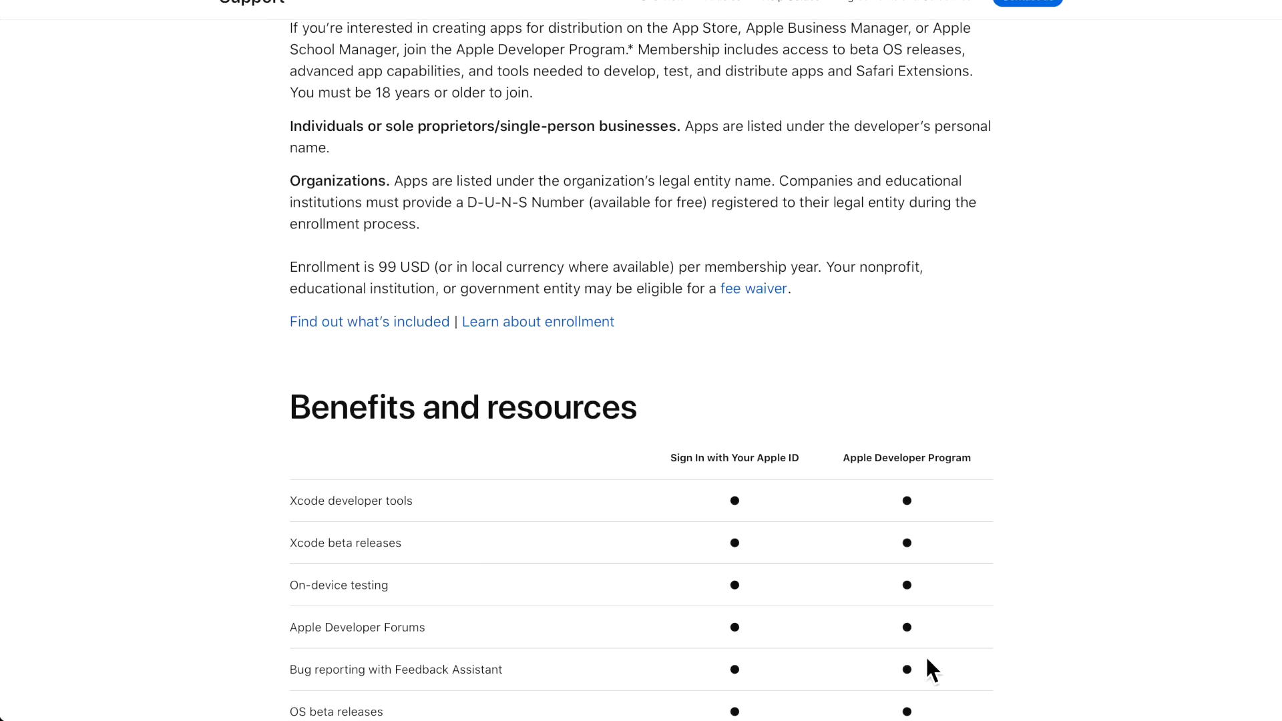
scroll(920, 655, up, 2)
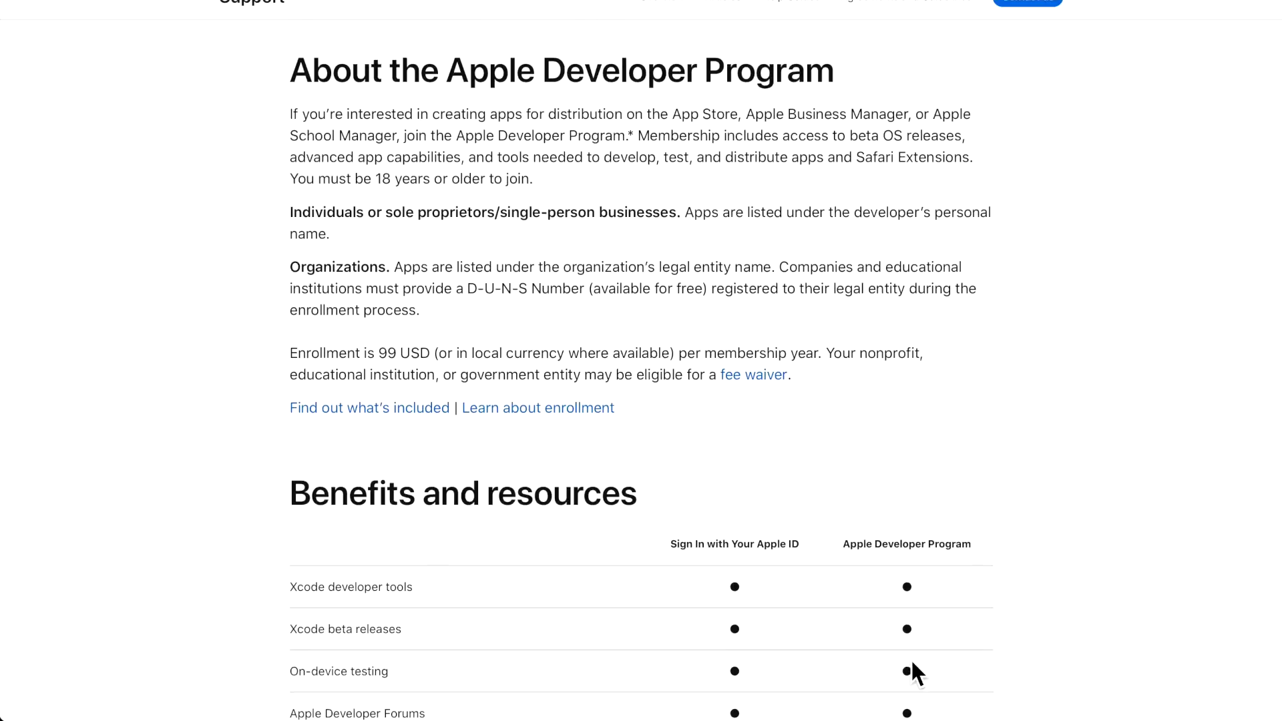
scroll(911, 658, down, 8)
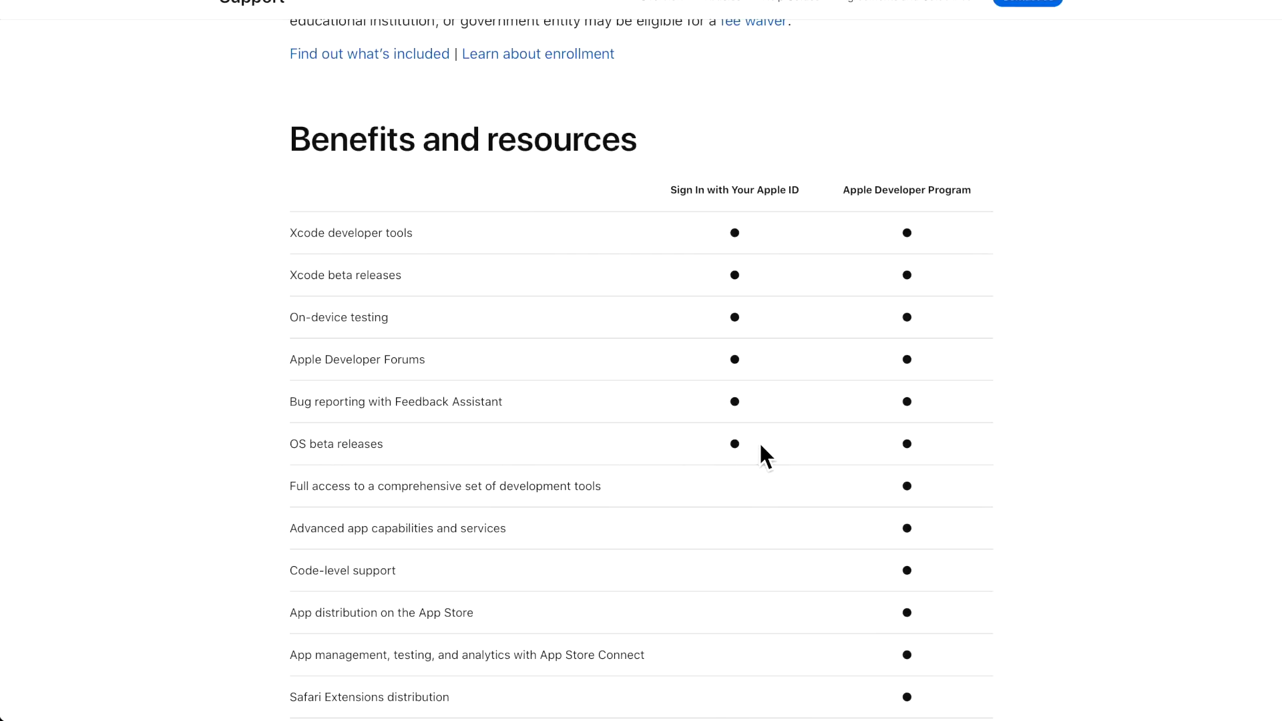
scroll(761, 447, up, 9)
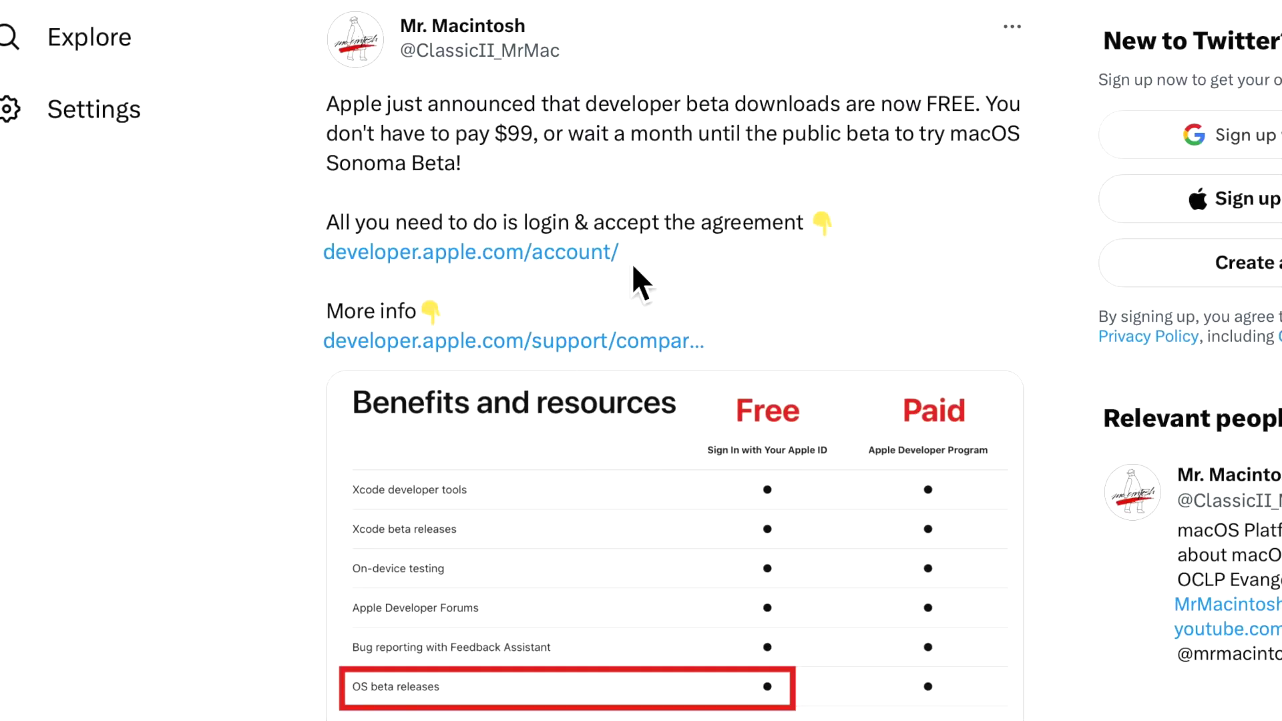
Step: Open the developer account sign-in link, check the agreement screenshot, and close its preview
click(600, 255)
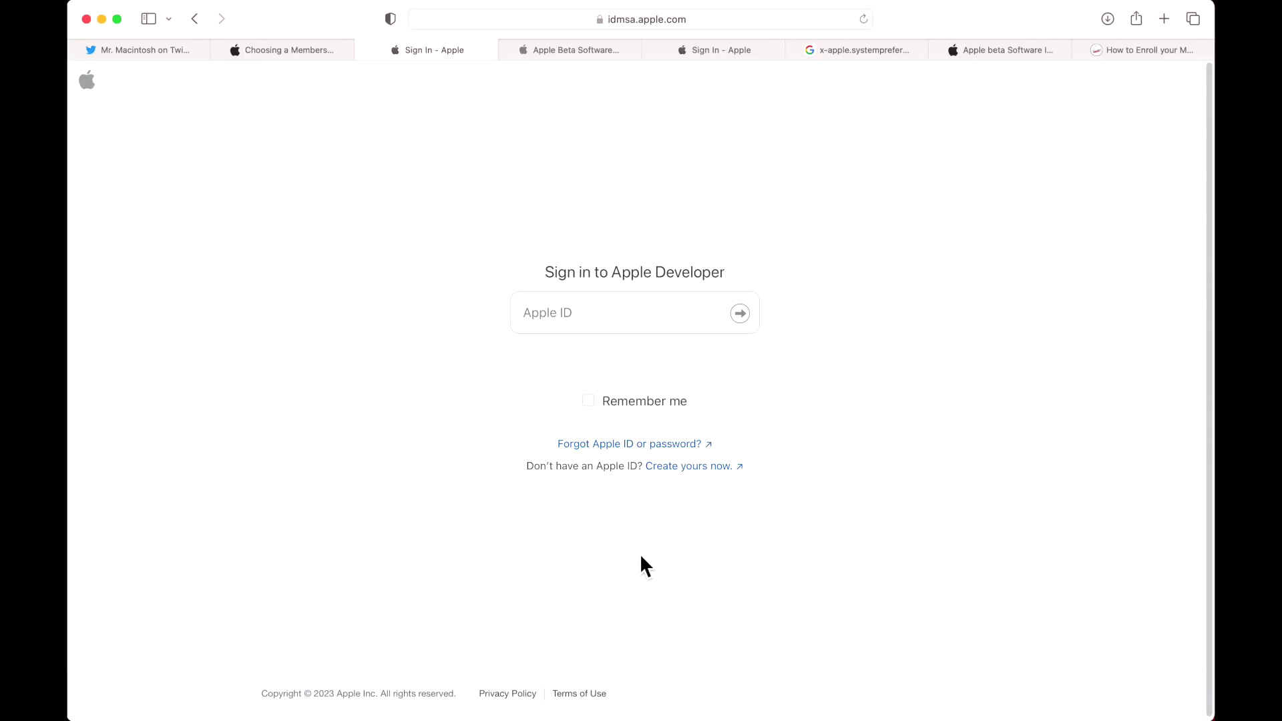
key(super+Tab)
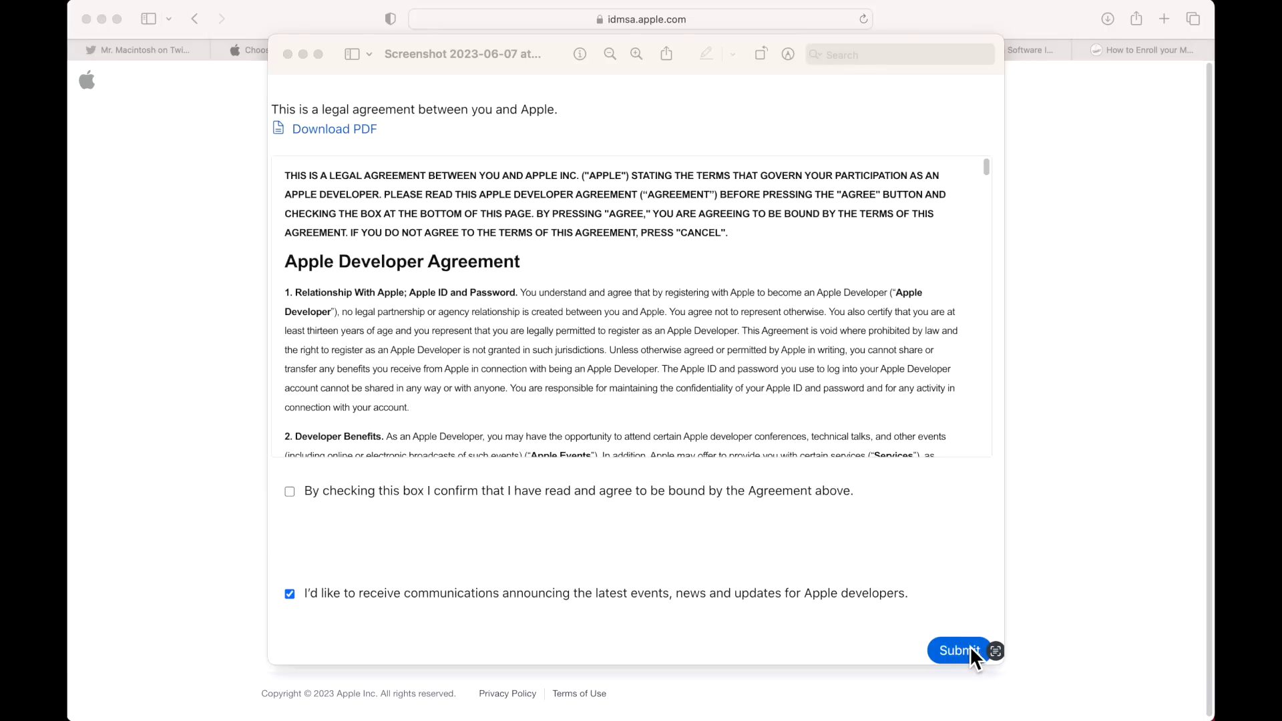
key(super+w)
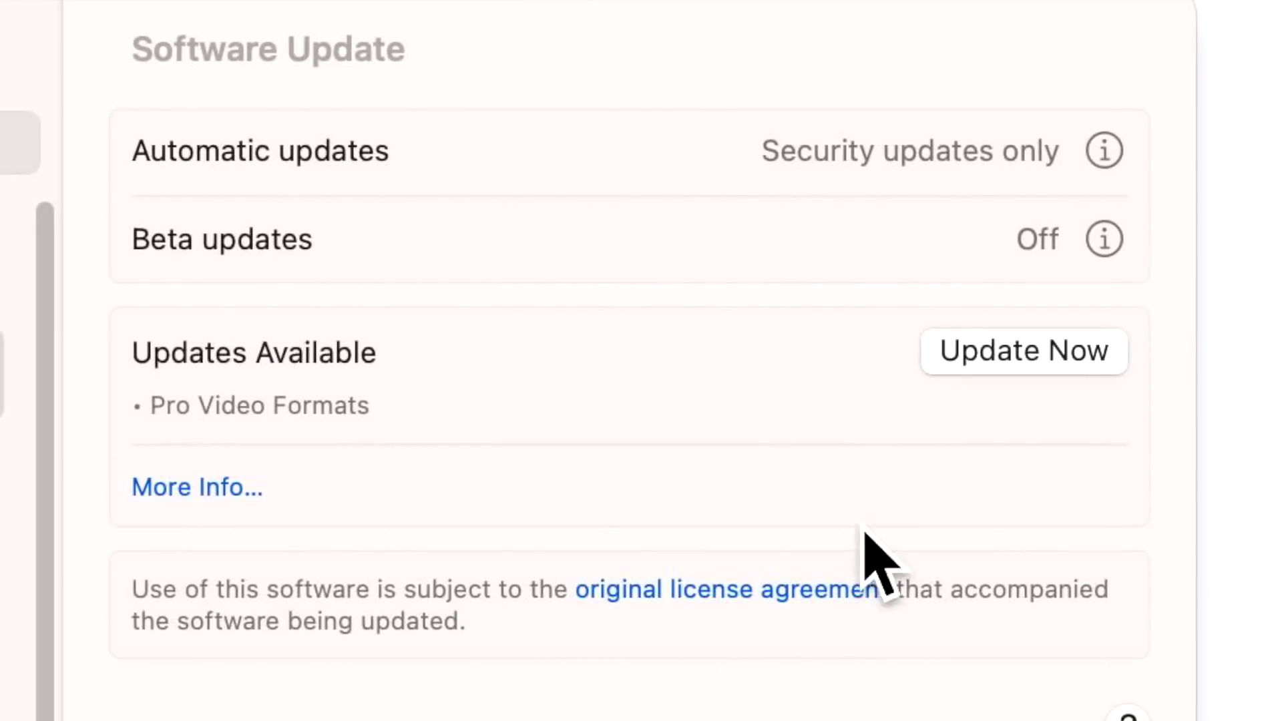
Step: Open the Beta Updates options by pasting the showBetaUpdates settings URL into Spotlight
click(536, 87)
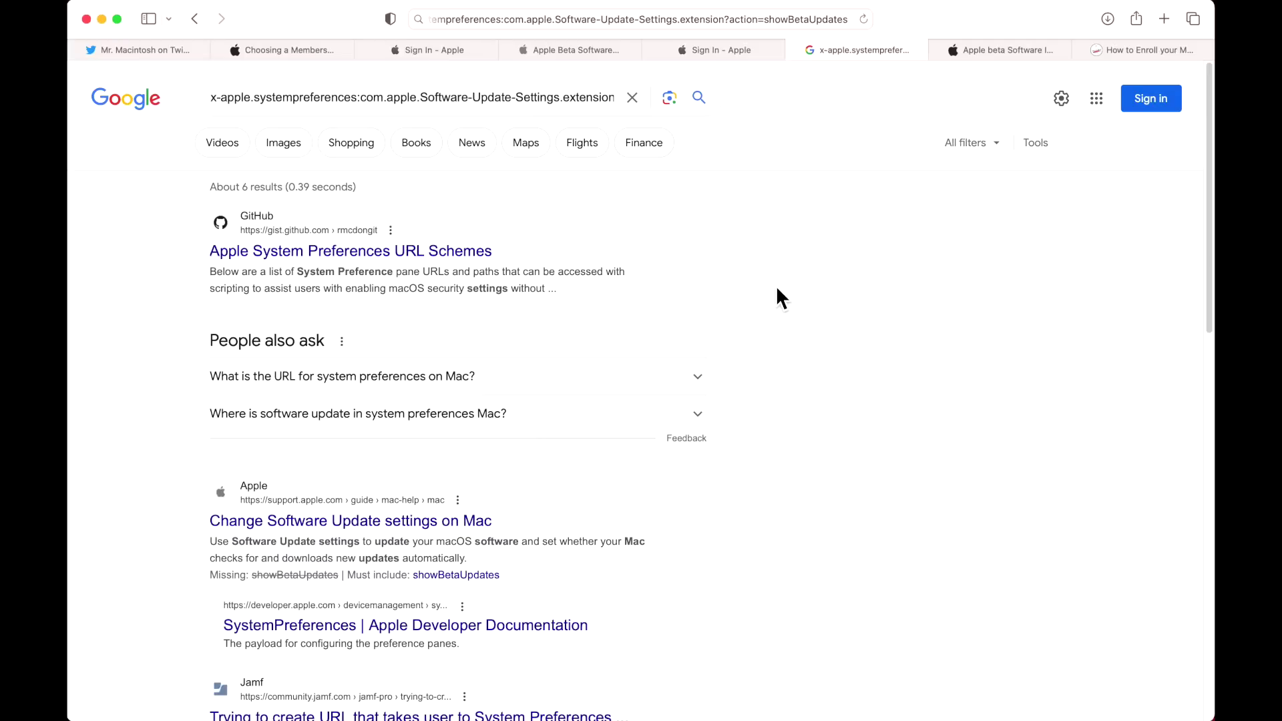
key(super+space)
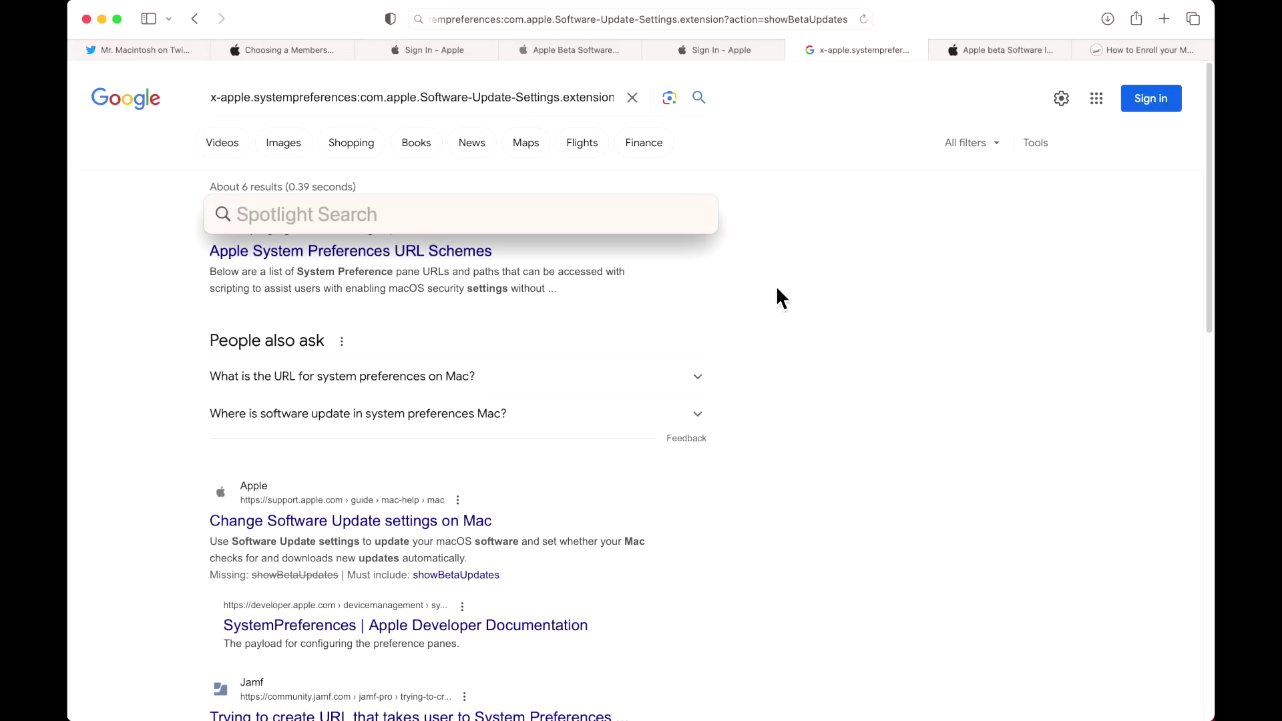
text(x-apple.systempreferences:com.apple.Software-Update-Settings.extension?action=showBetaUpdates)
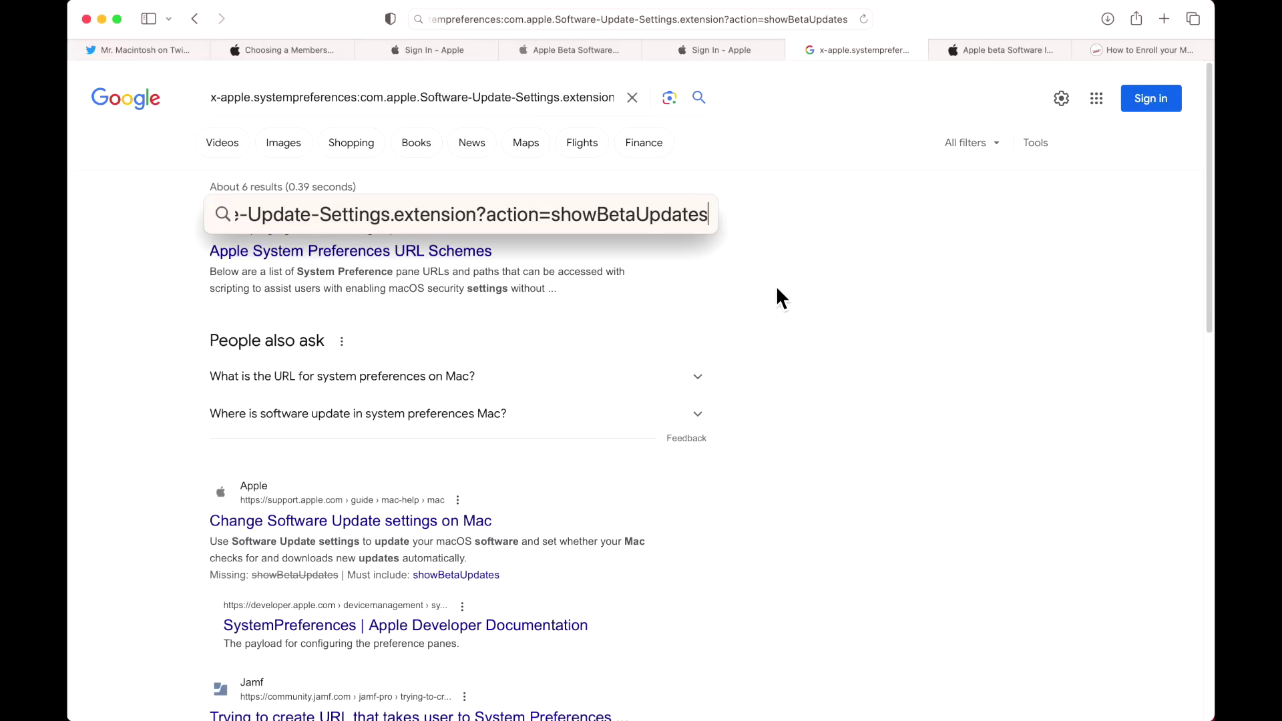
key(Return)
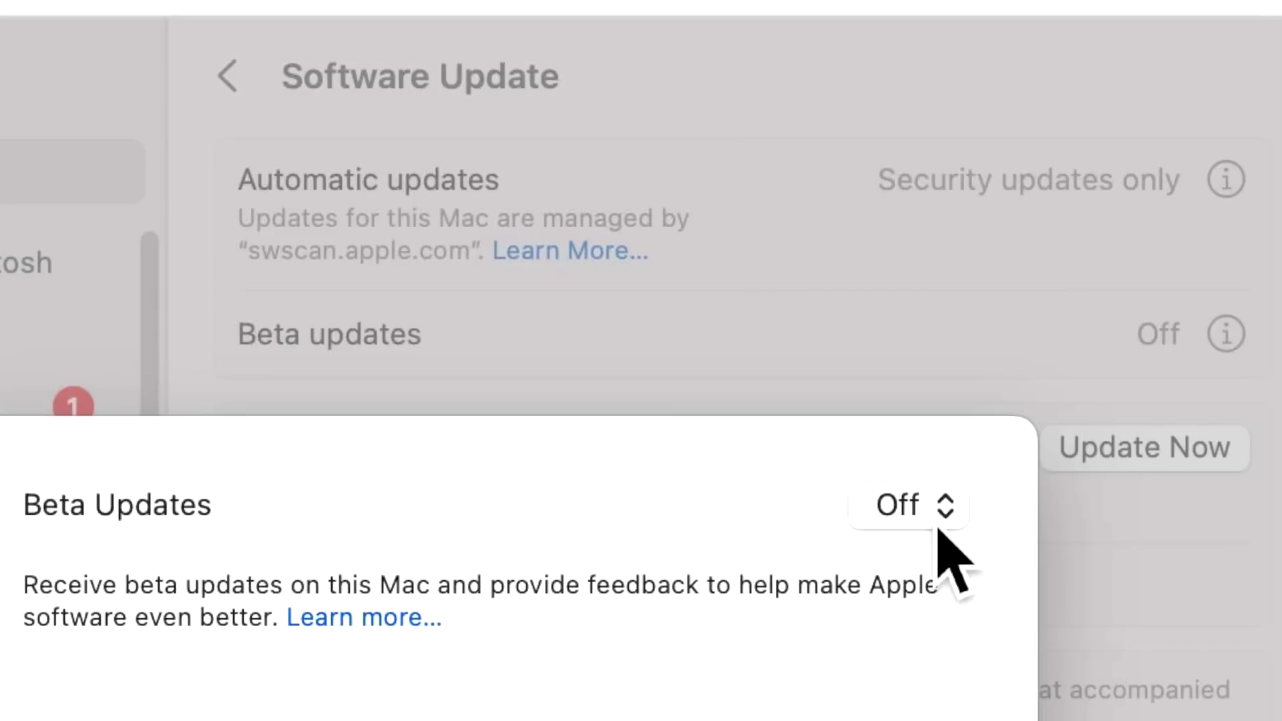
Step: Switch Beta updates to macOS Sonoma Developer Beta so macOS 14 Beta (4.07 GB) is offered
click(940, 514)
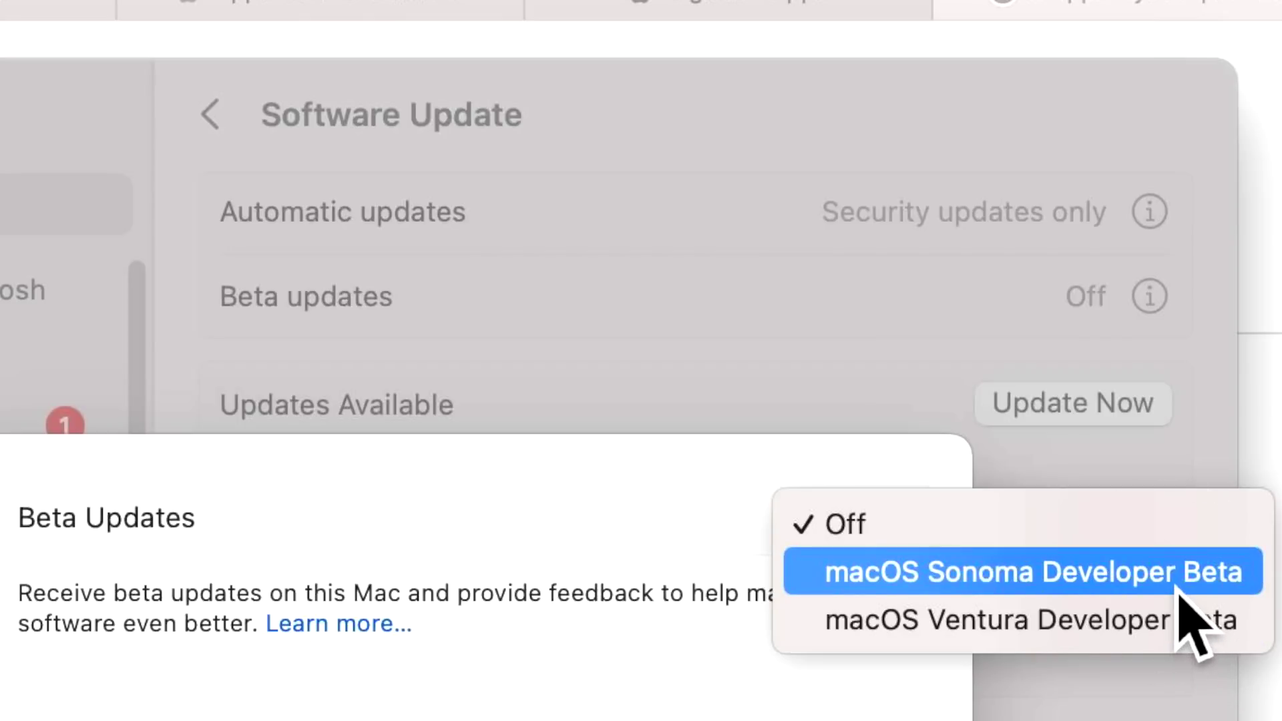
click(1121, 562)
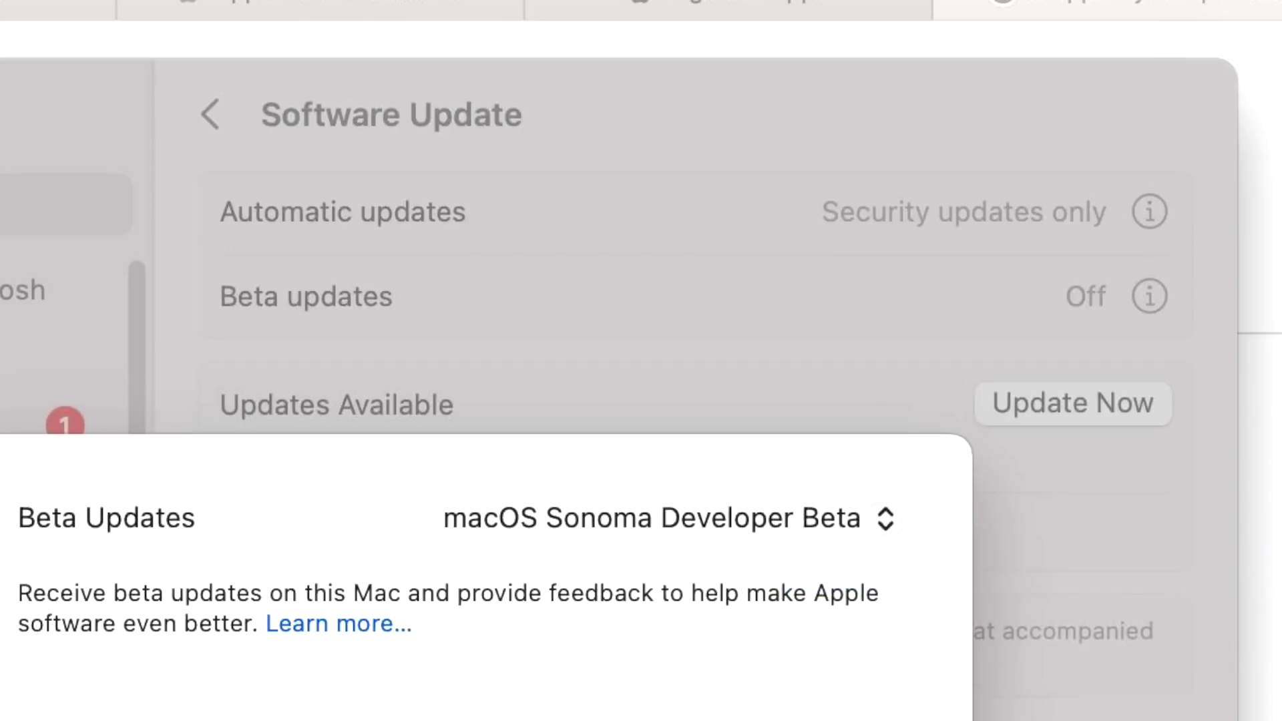
key(Return)
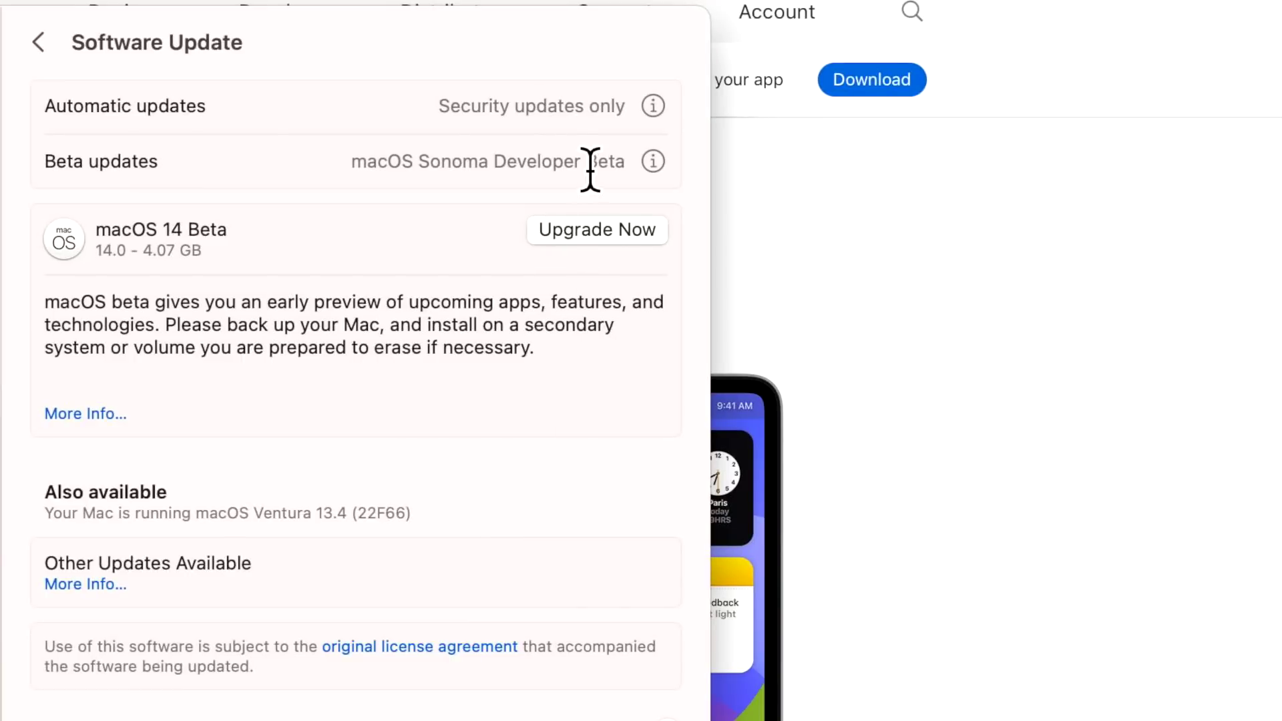
Step: Switch Beta updates to macOS Ventura Developer Beta and view the available updates' details
click(655, 163)
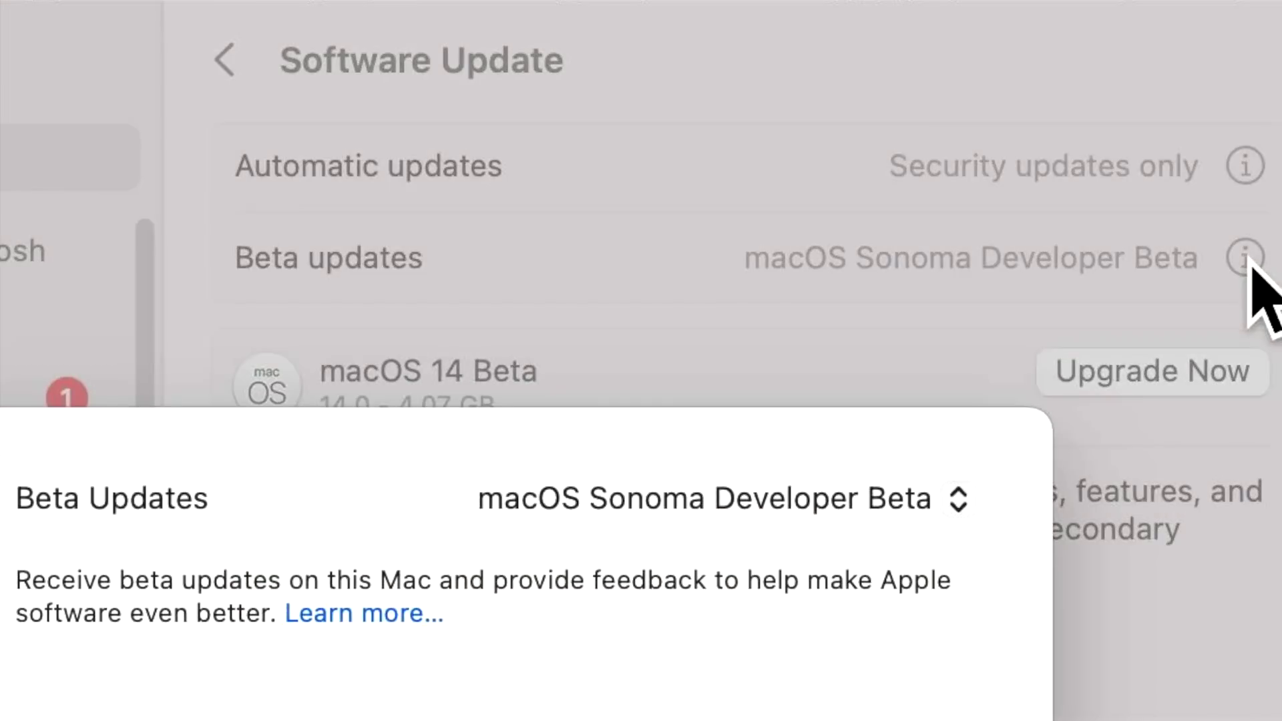
click(978, 499)
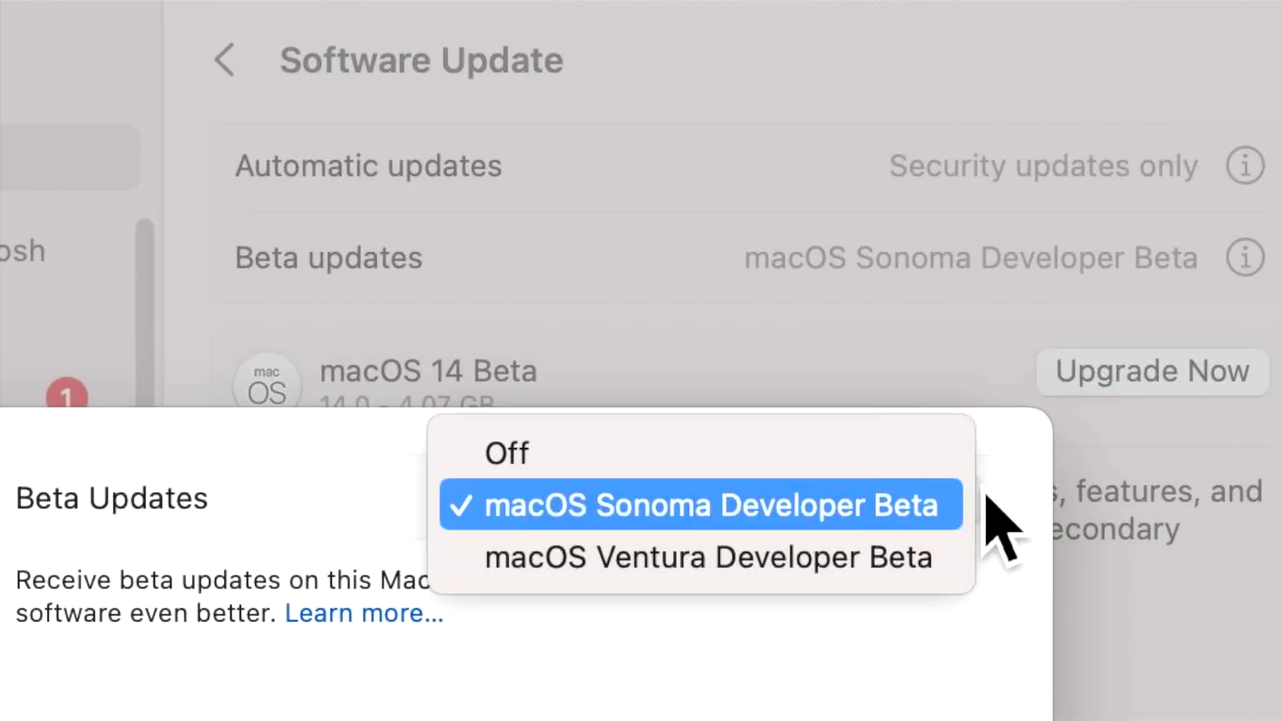
click(908, 555)
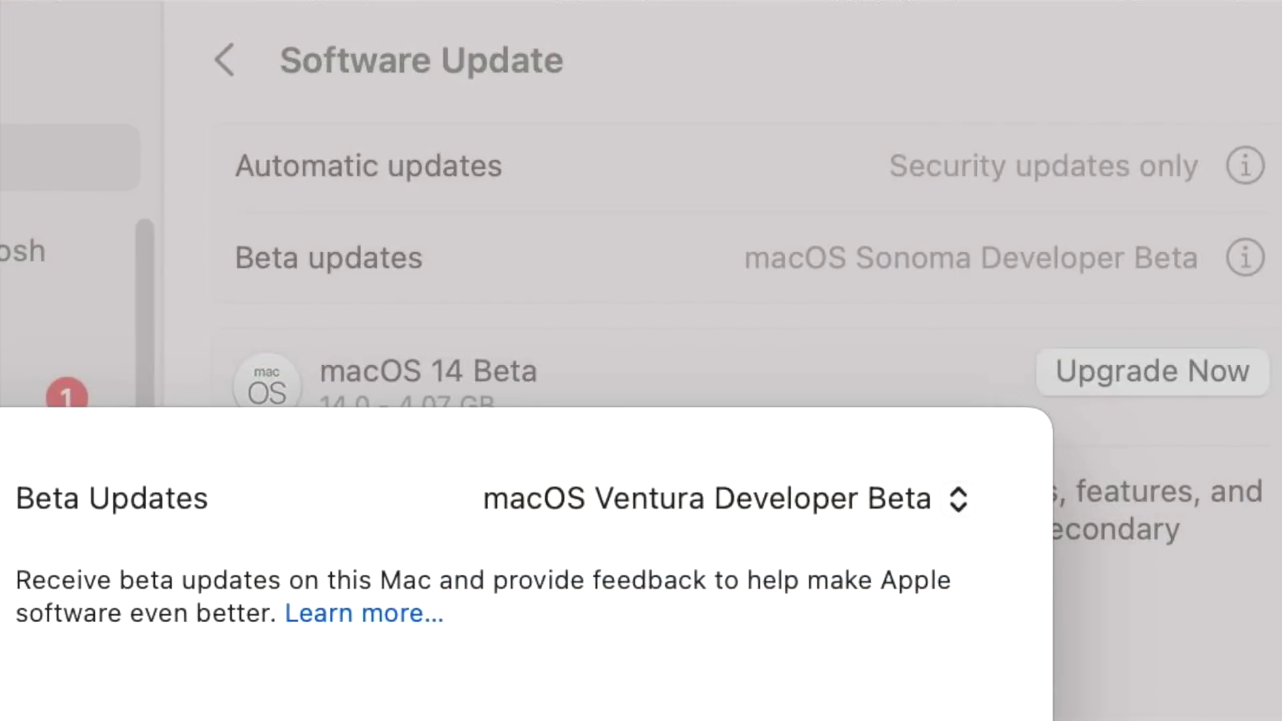
key(Return)
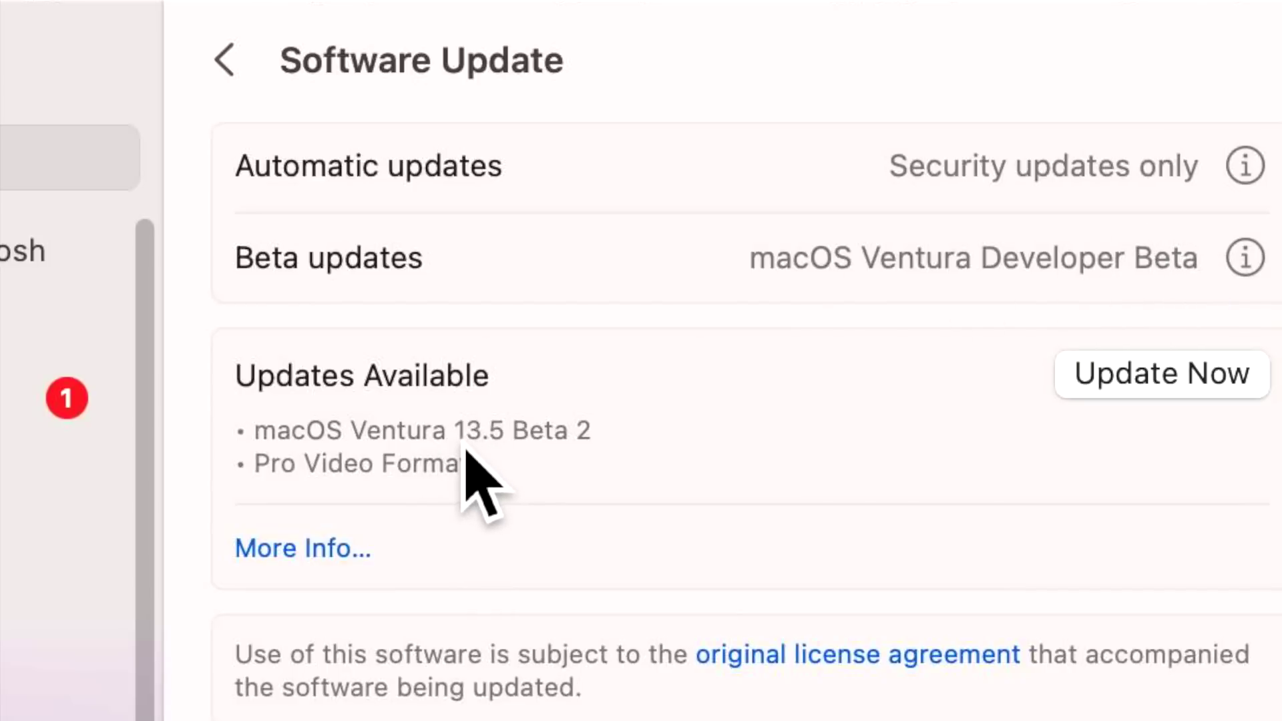
click(330, 551)
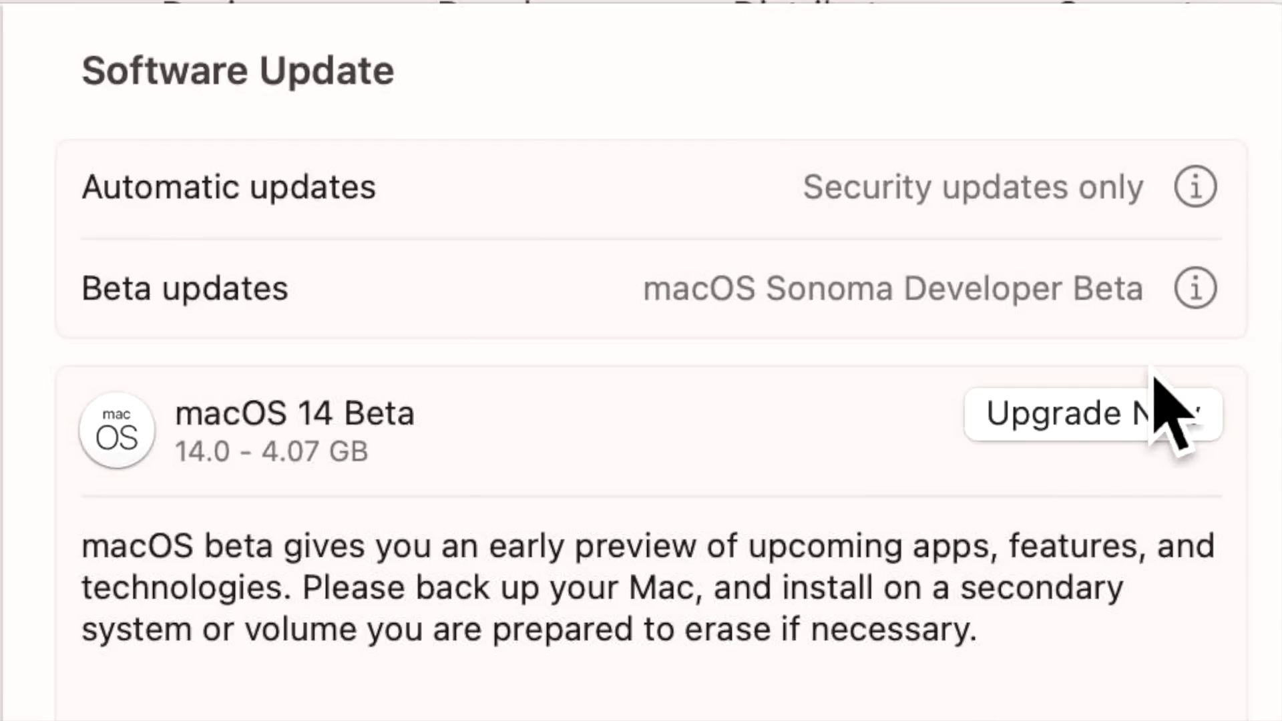
Step: Set the Beta updates option back to Off and confirm the sheet
click(1192, 302)
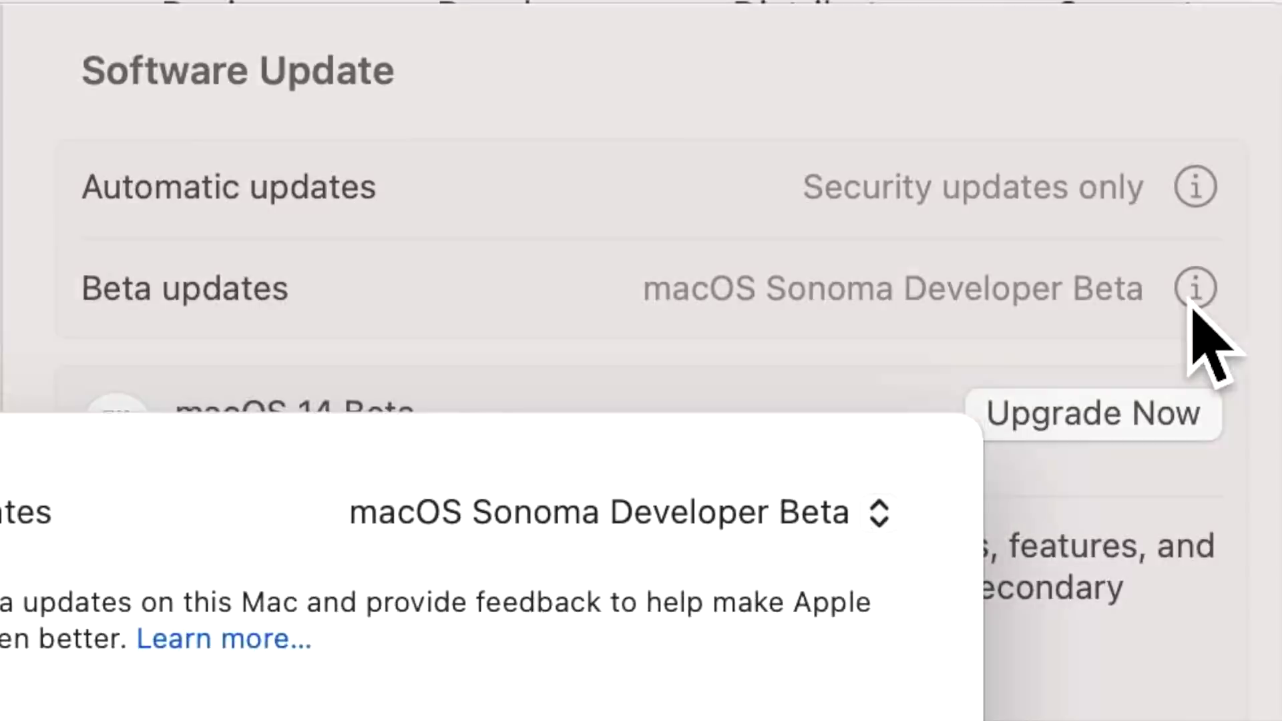
click(756, 571)
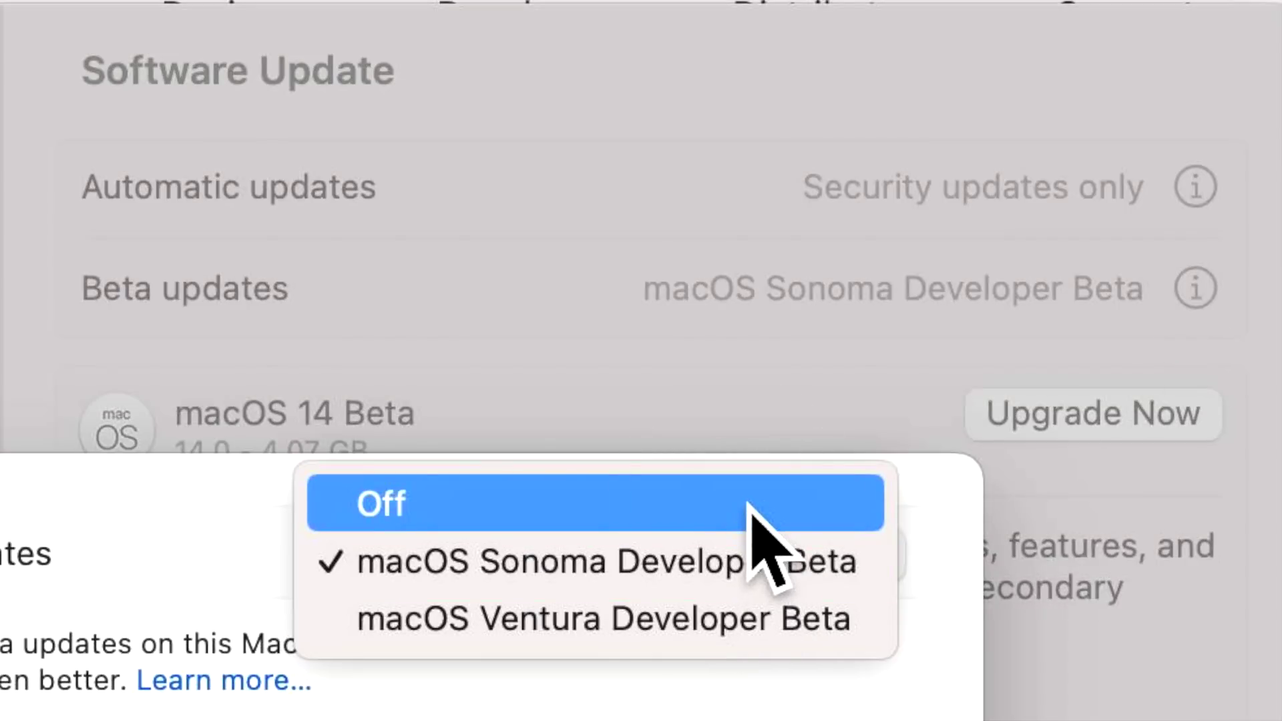
click(756, 510)
key(Return)
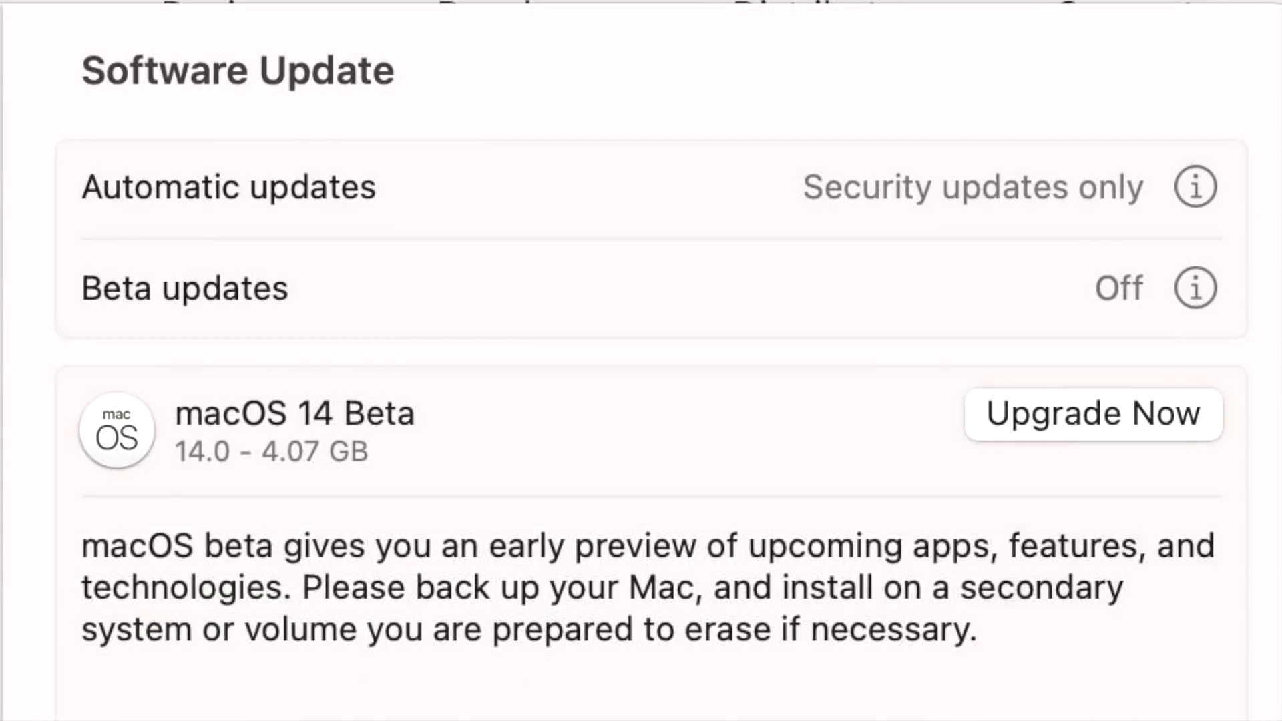